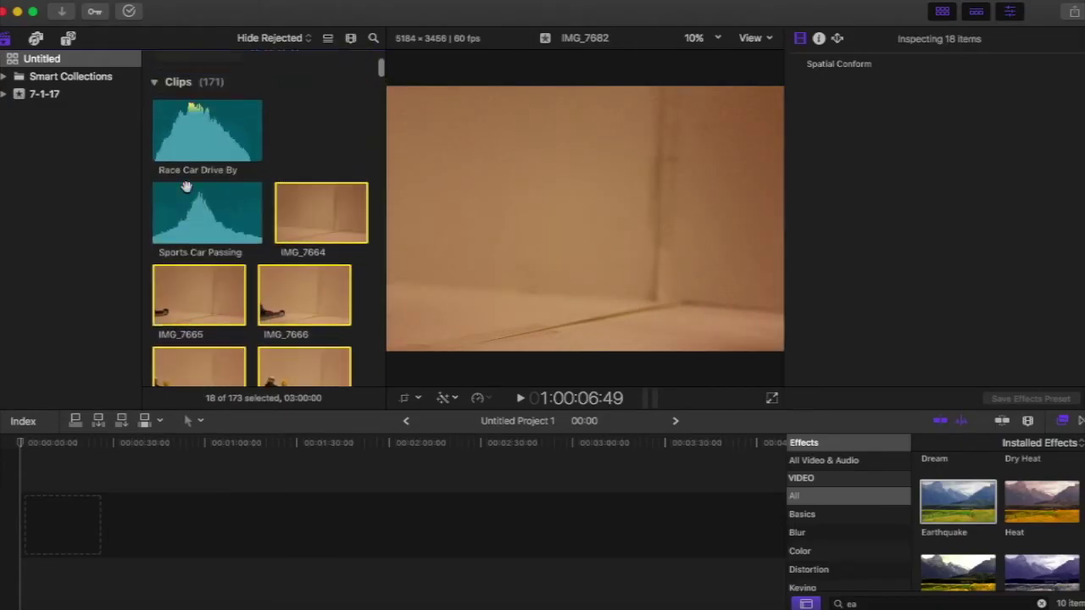
Add the 18 selected photos to the timeline and set the project format to 720p HD
{"action": "left_click_drag", "start_coordinate": [339, 189], "coordinate": [84, 516]}
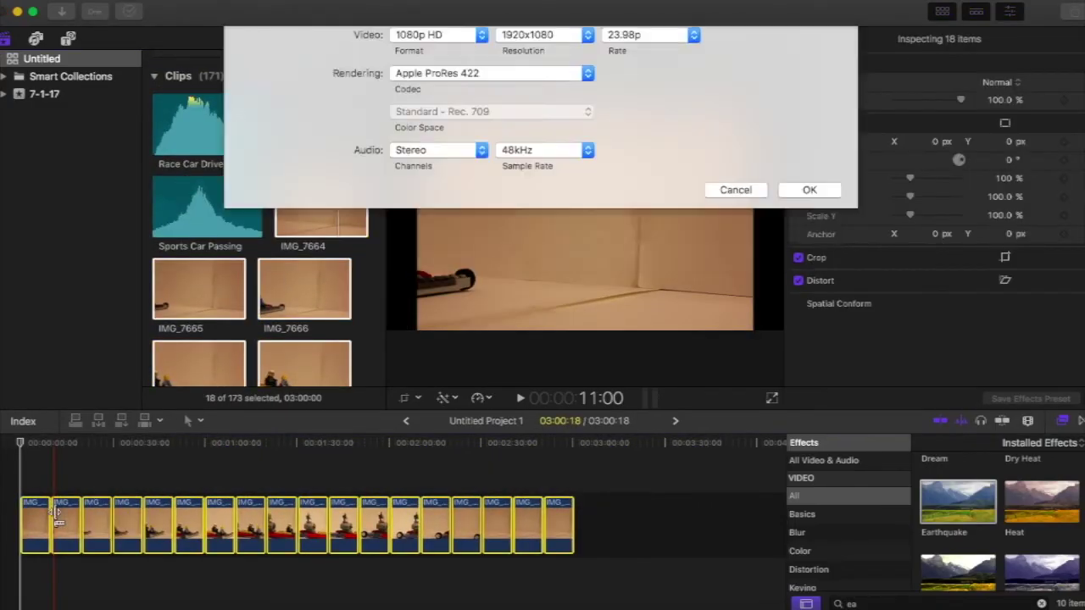
{"action": "left_click", "coordinate": [438, 88]}
{"action": "left_click", "coordinate": [436, 118]}
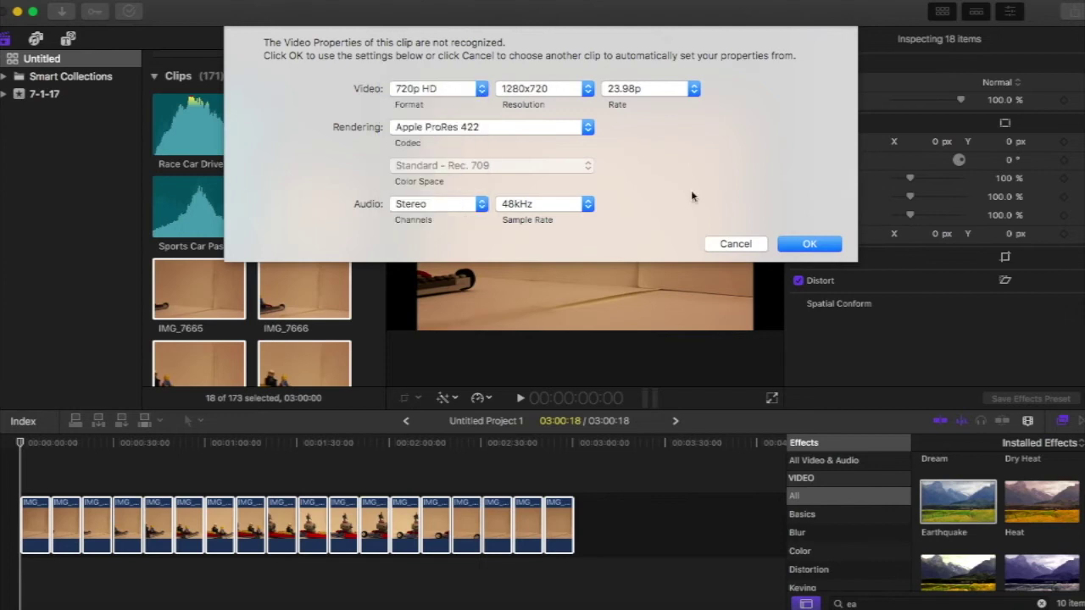
{"action": "left_click", "coordinate": [810, 244]}
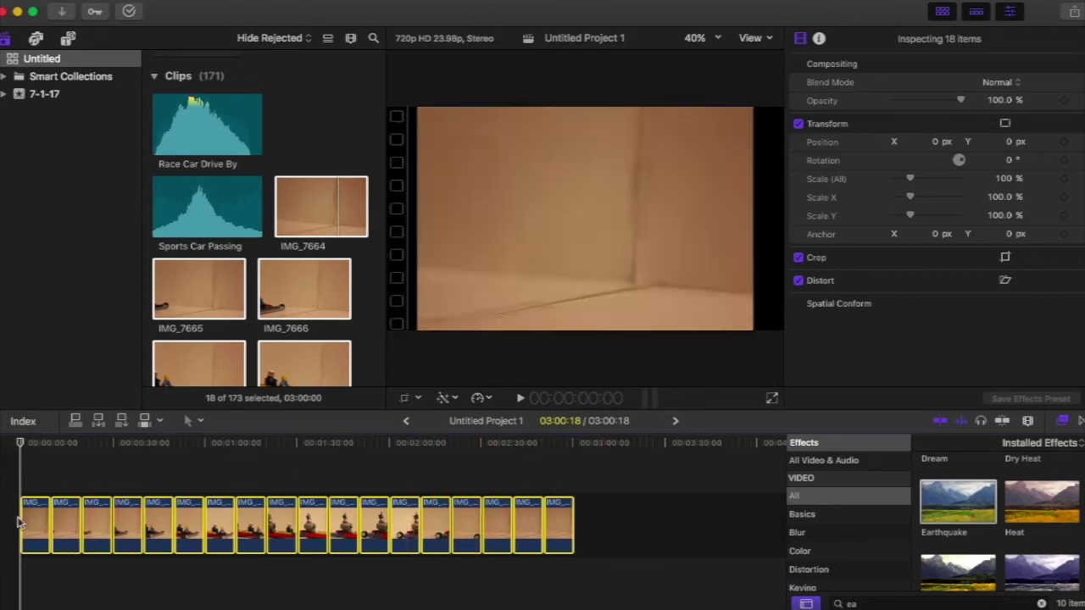
Set the duration of all 18 photos to one frame, after trying 6 and previewing
{"action": "key", "text": "ctrl+d"}
{"action": "type", "text": "6"}
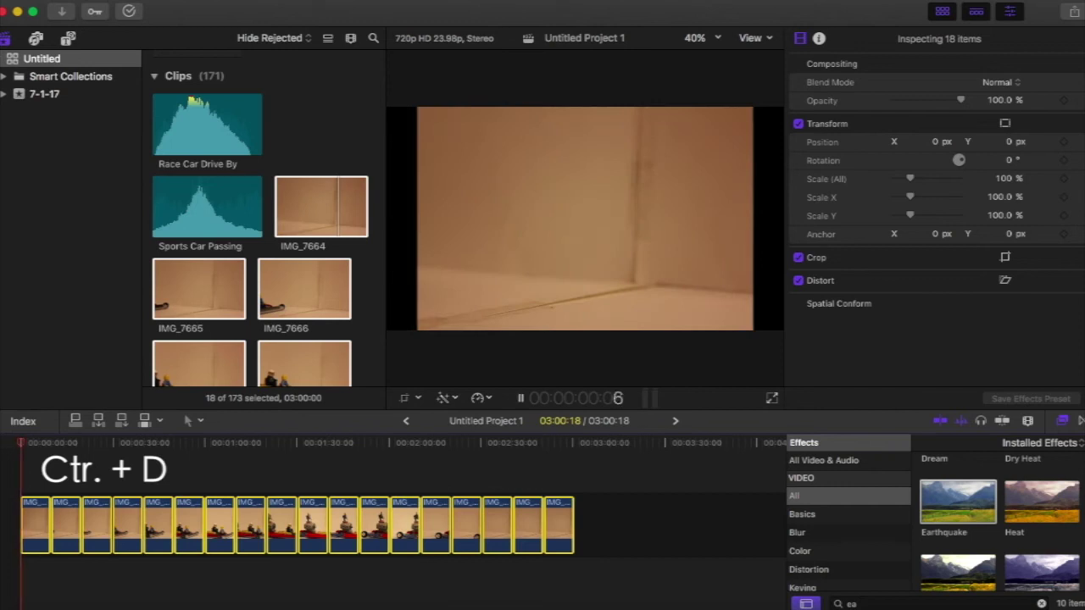
{"action": "key", "text": "space"}
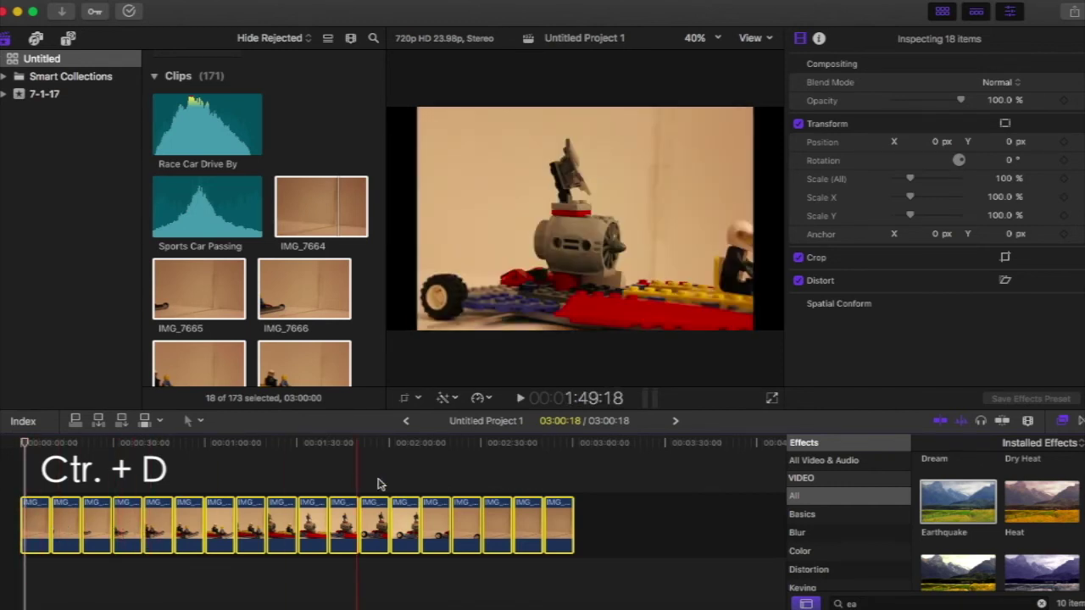
{"action": "key", "text": "ctrl+d"}
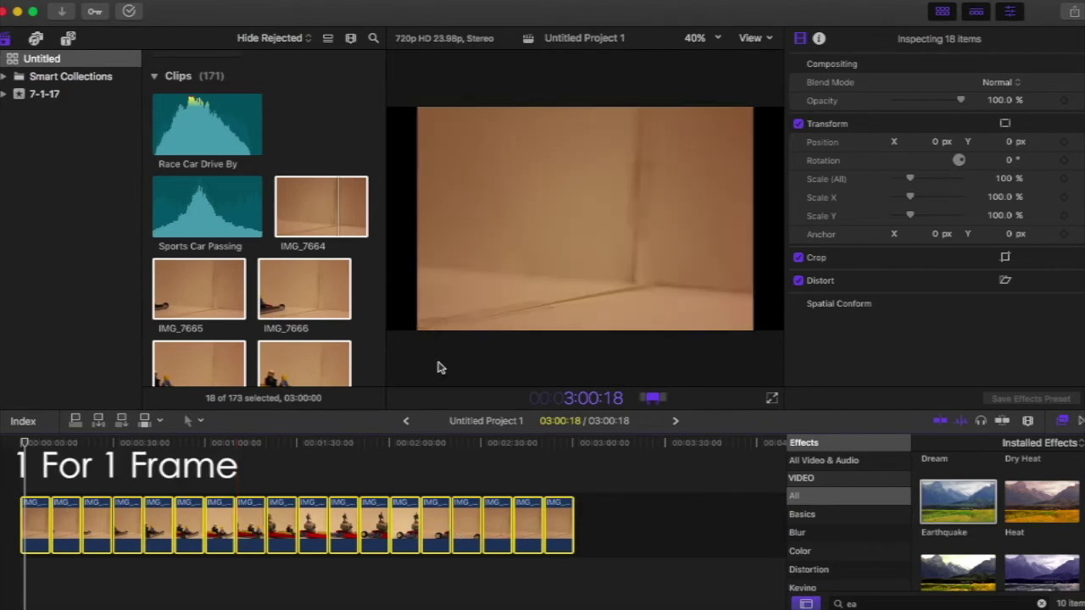
{"action": "type", "text": "1"}
{"action": "key", "text": "Return"}
Zoom the timeline in on the one-frame clips, play the 18-frame sequence, and return to the start
{"action": "left_click", "coordinate": [1028, 420]}
{"action": "left_click_drag", "start_coordinate": [1046, 513], "coordinate": [975, 528]}
{"action": "key", "text": "Escape"}
{"action": "key", "text": "space"}
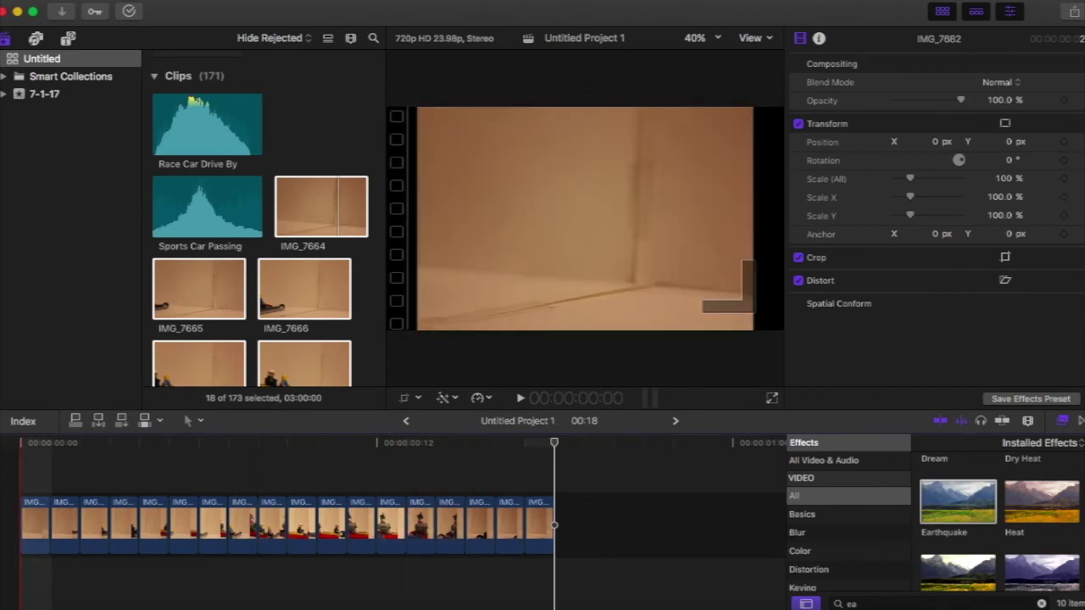
{"action": "left_click", "coordinate": [22, 526]}
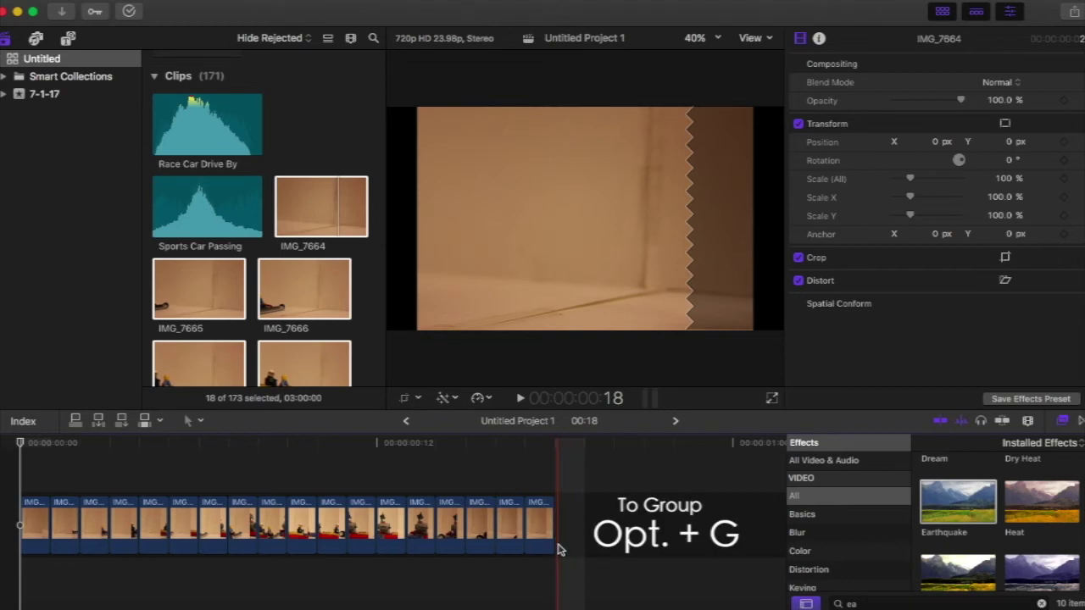
Select all 18 one-frame clips and bring up the New Compound Clip prompt with Option-G
{"action": "key", "text": "super+a"}
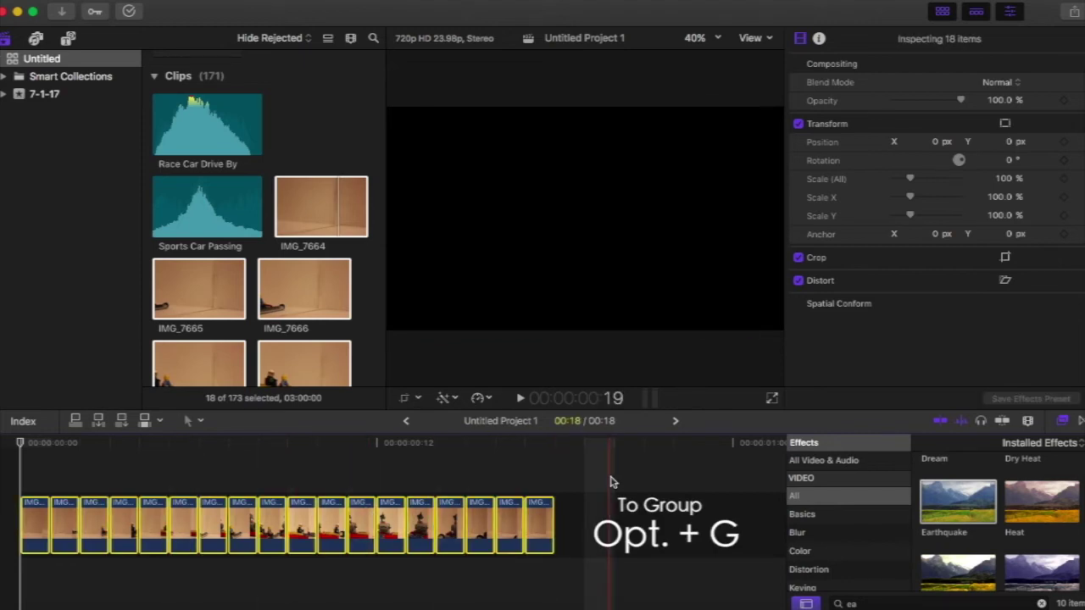
{"action": "key", "text": "alt+g"}
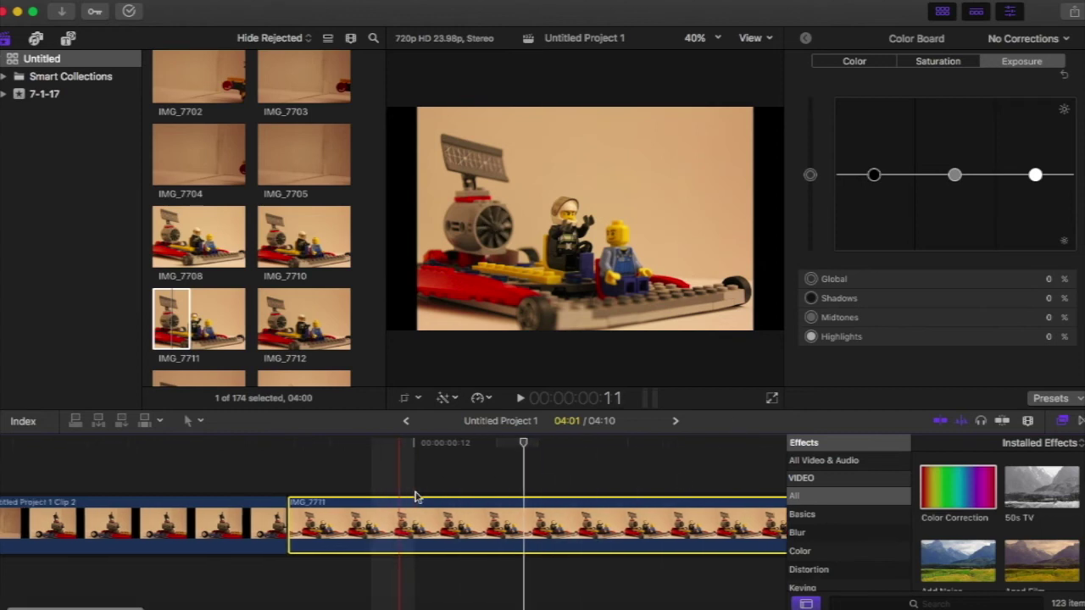
Use the Trim crop on IMG_7711 to frame the two LEGO minifigures tightly
{"action": "scroll", "coordinate": [416, 498], "scroll_direction": "right", "scroll_amount": 3}
{"action": "scroll", "coordinate": [497, 503], "scroll_direction": "right", "scroll_amount": 5}
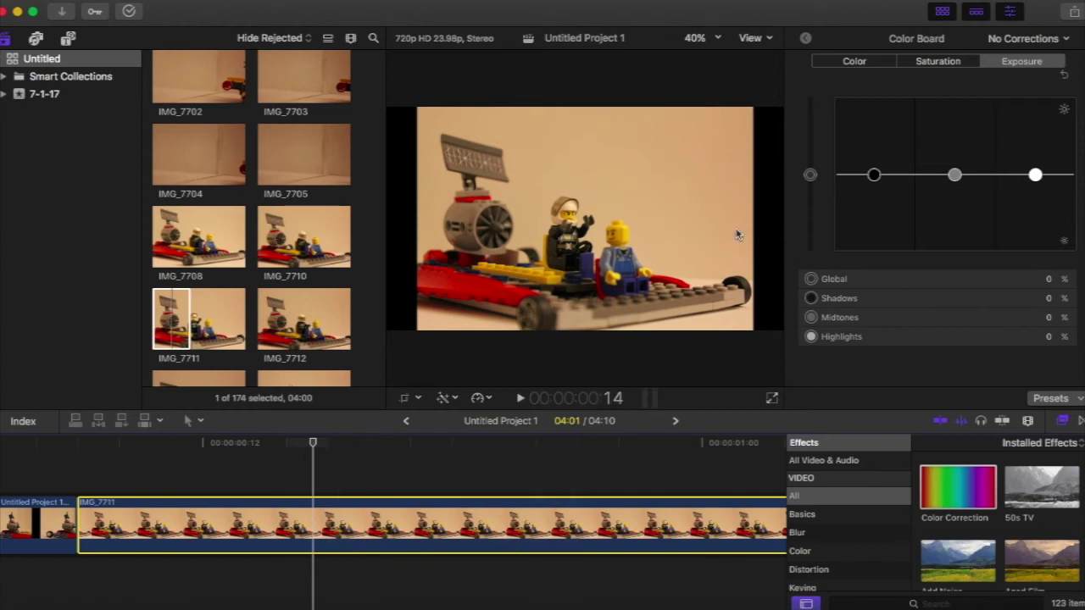
{"action": "left_click", "coordinate": [806, 41]}
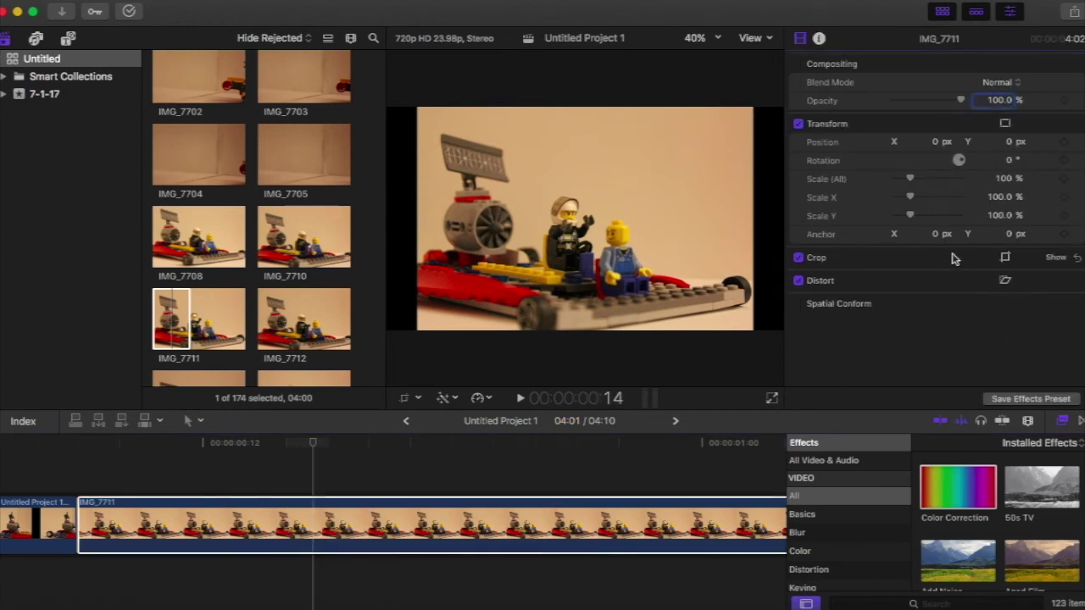
{"action": "left_click", "coordinate": [1006, 259]}
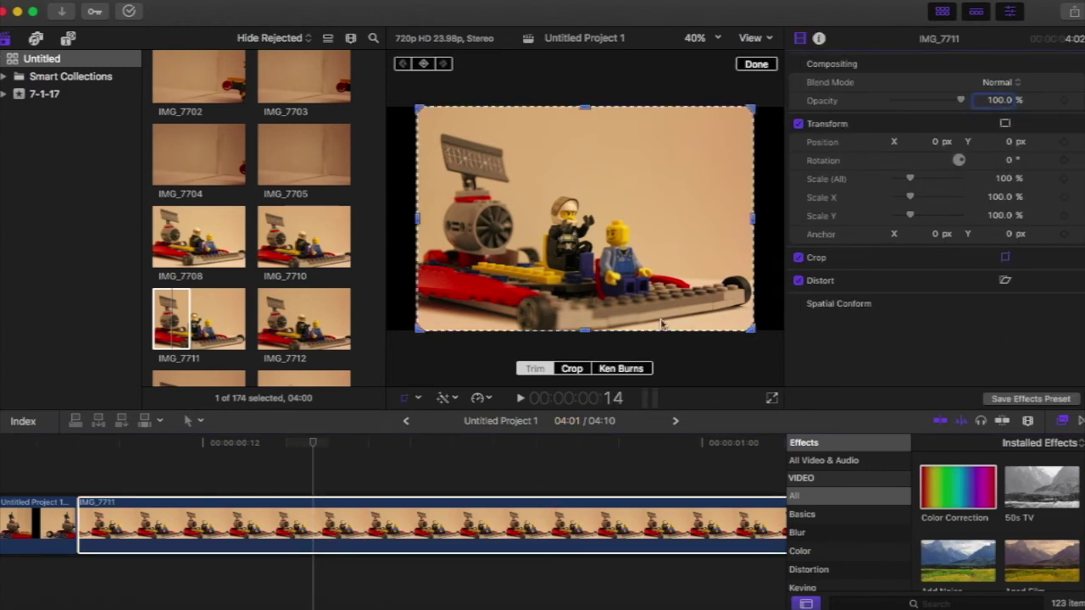
{"action": "left_click", "coordinate": [550, 368]}
{"action": "left_click_drag", "start_coordinate": [418, 314], "coordinate": [538, 245]}
{"action": "left_click_drag", "start_coordinate": [681, 131], "coordinate": [665, 171]}
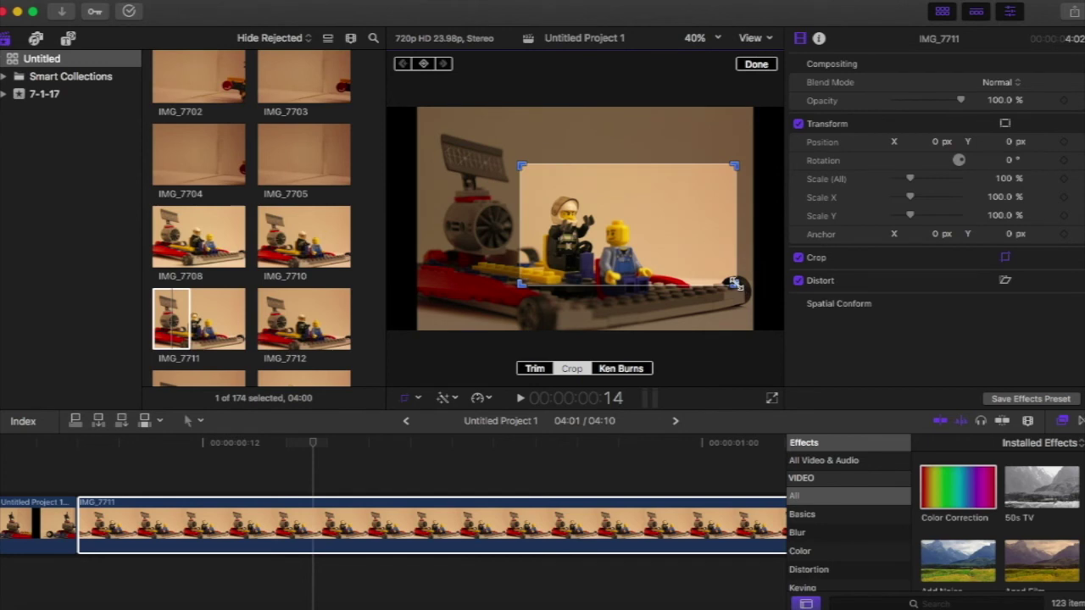
{"action": "left_click_drag", "start_coordinate": [734, 284], "coordinate": [712, 265]}
{"action": "left_click_drag", "start_coordinate": [666, 215], "coordinate": [663, 238]}
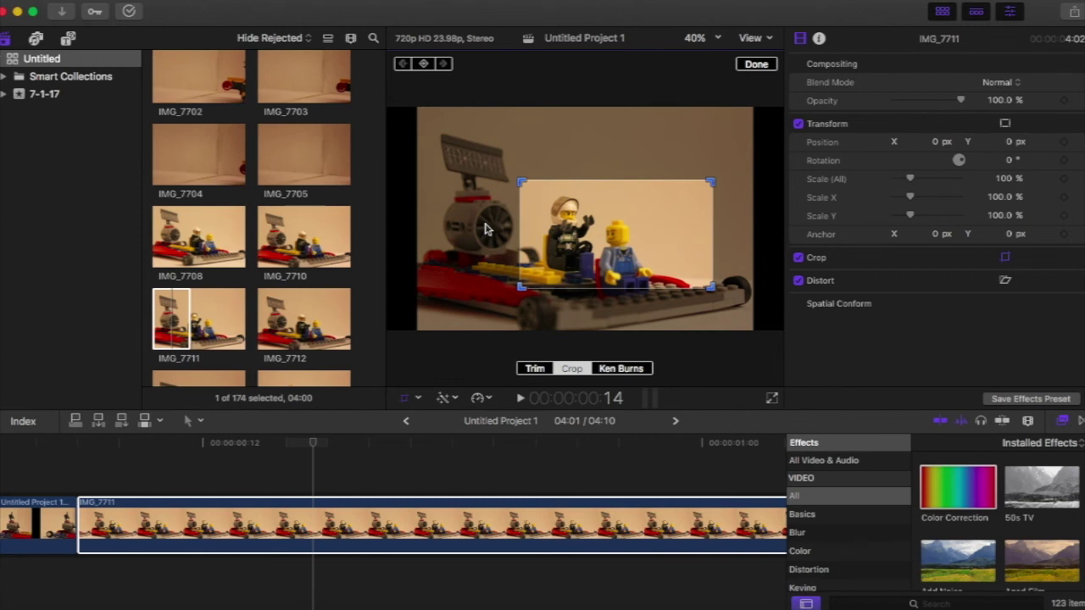
{"action": "left_click", "coordinate": [758, 63]}
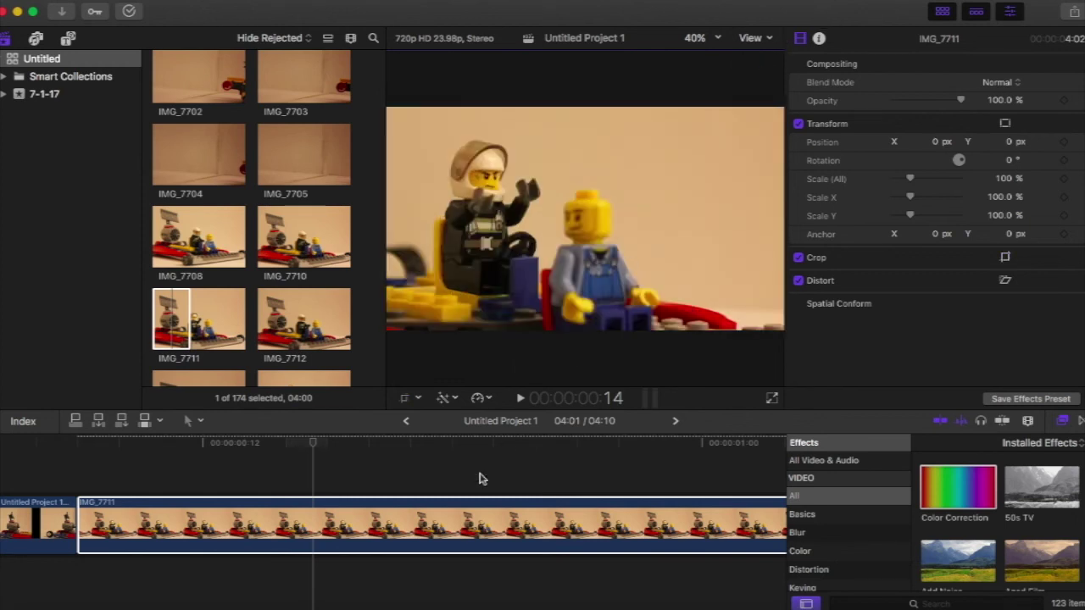
Search the Effects browser for 'han' and apply Handheld to the IMG_7711 clip
{"action": "left_click", "coordinate": [170, 500]}
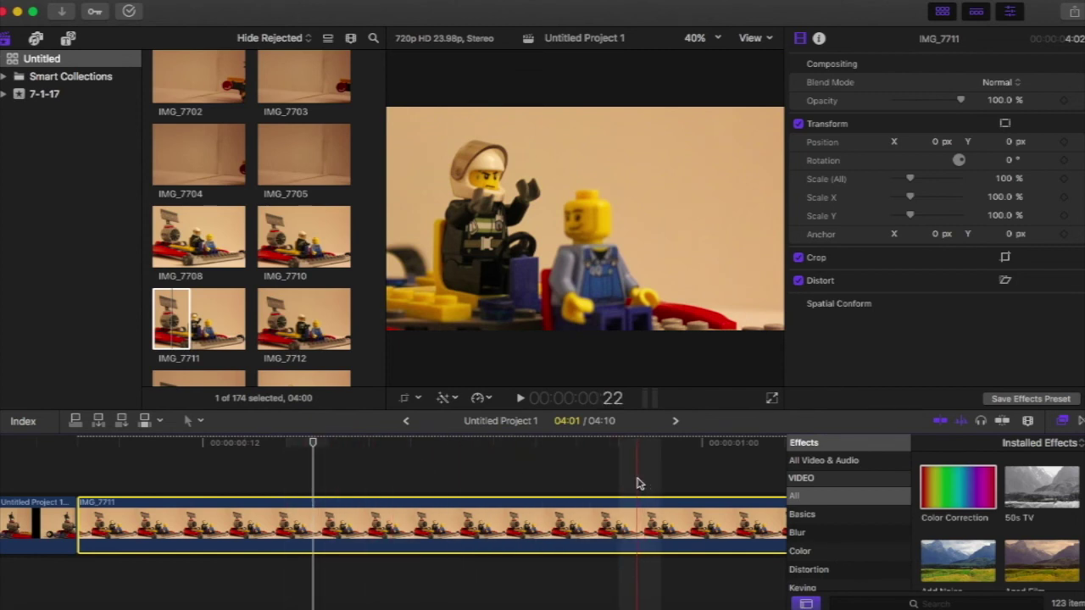
{"action": "left_click", "coordinate": [877, 604]}
{"action": "type", "text": "ha"}
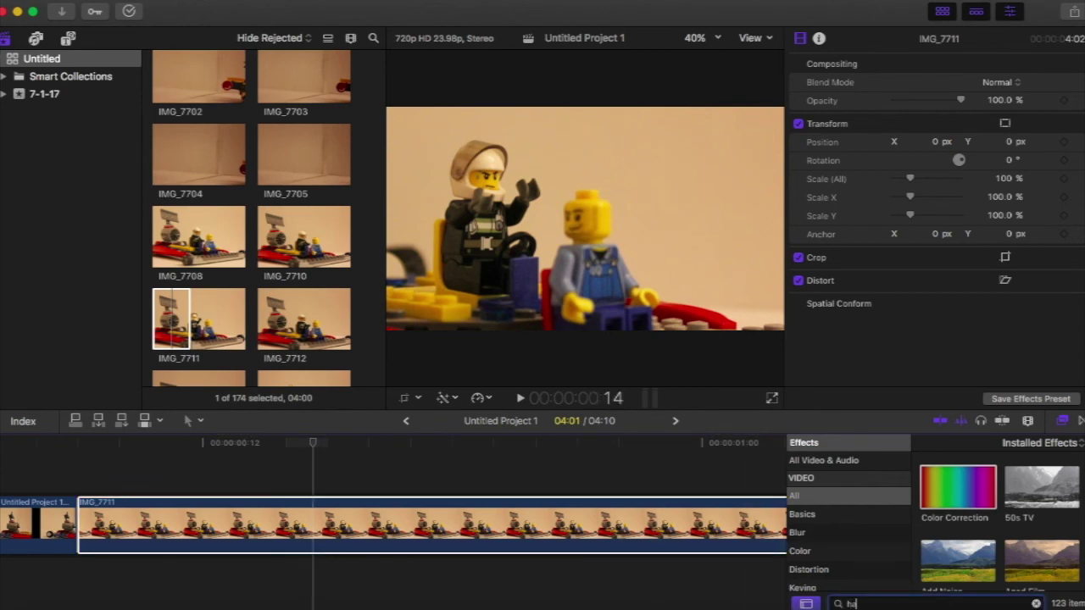
{"action": "type", "text": "n"}
{"action": "left_click_drag", "start_coordinate": [958, 487], "coordinate": [556, 526]}
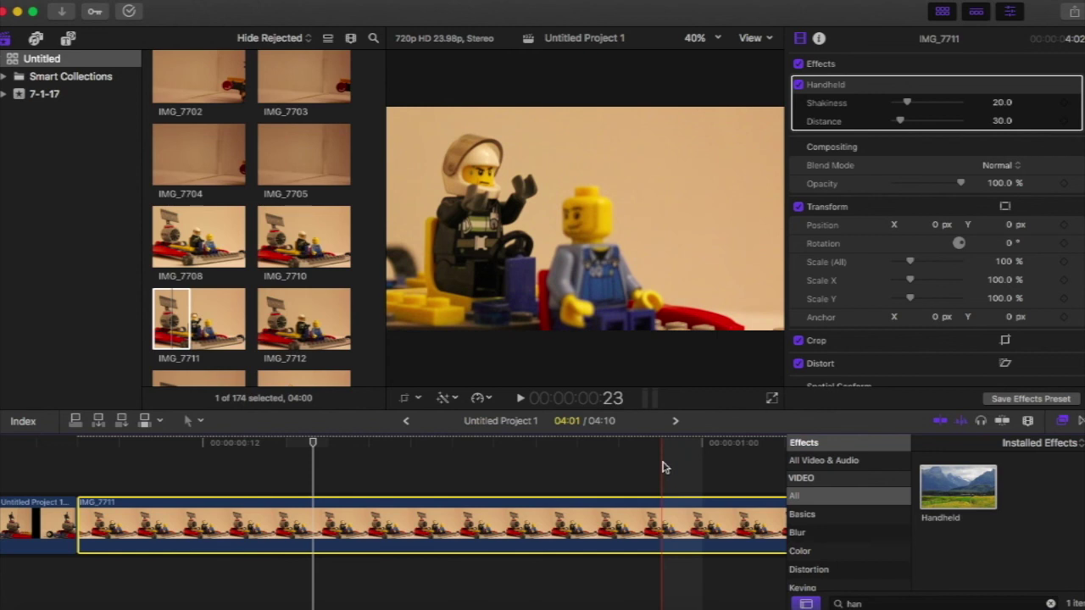
{"action": "scroll", "coordinate": [664, 467], "scroll_direction": "right", "scroll_amount": 5}
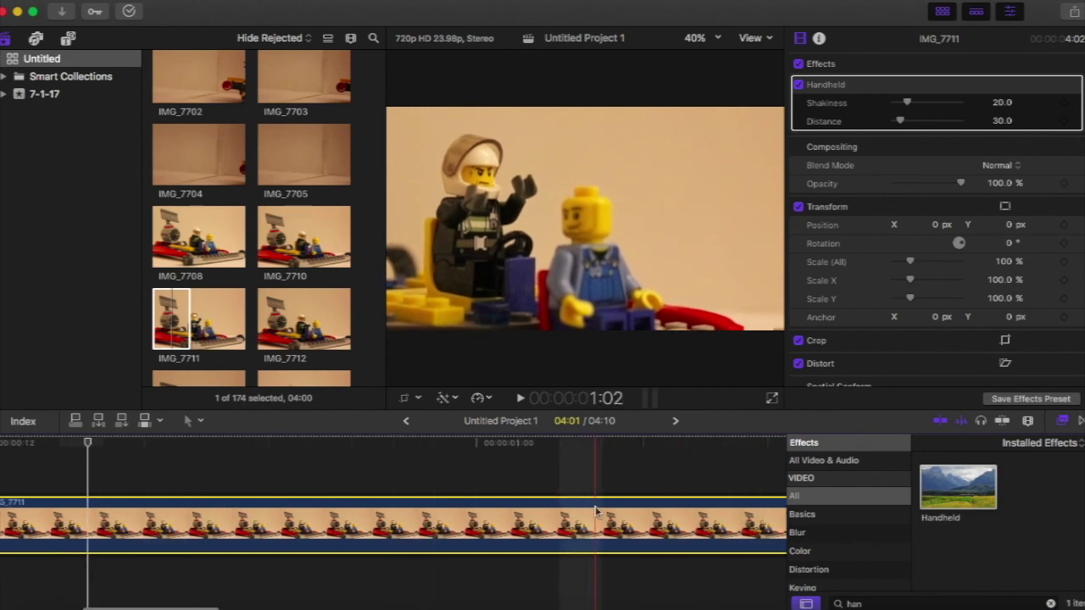
{"action": "left_click", "coordinate": [903, 604]}
Search the effects for 'ear' and apply Earthquake to IMG_7711
{"action": "key", "text": "BackSpace"}
{"action": "key", "text": "BackSpace"}
{"action": "key", "text": "BackSpace"}
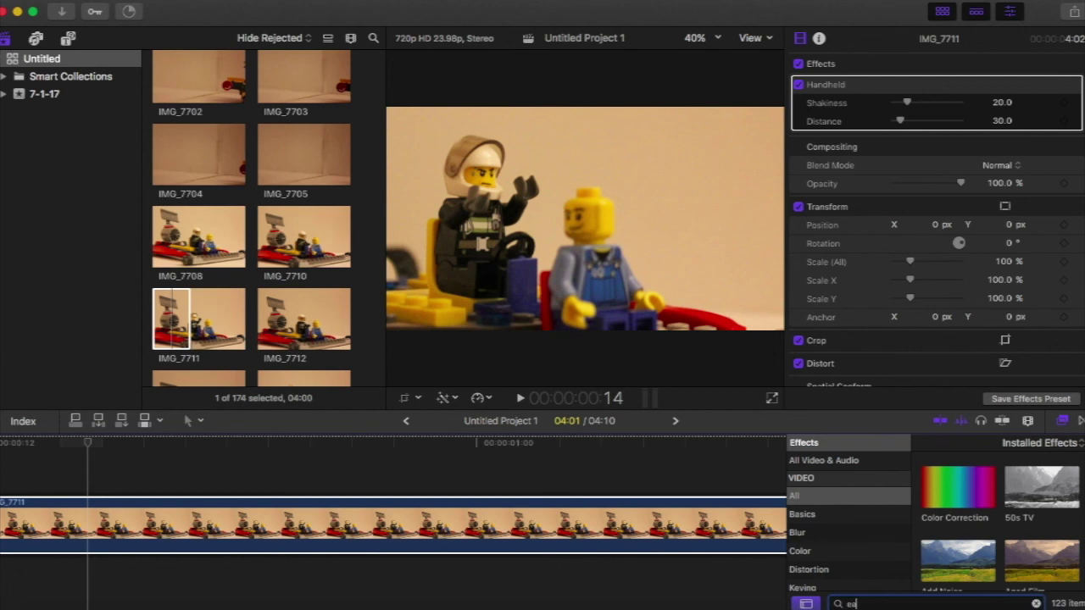
{"action": "type", "text": "ear"}
{"action": "left_click_drag", "start_coordinate": [971, 487], "coordinate": [591, 503]}
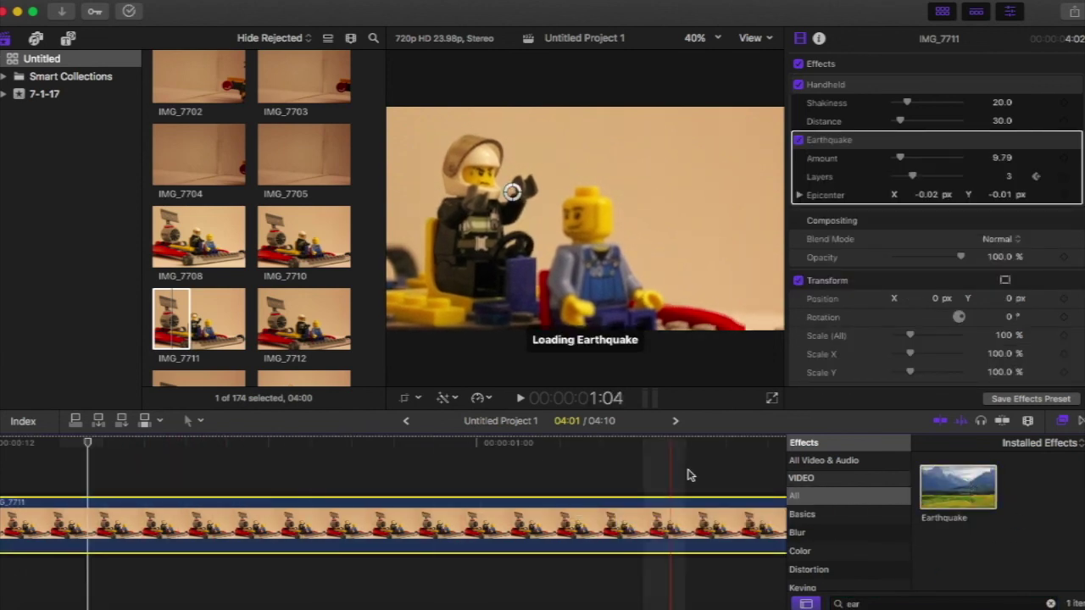
Play back IMG_7711 to preview the combined Handheld and Earthquake shake, then reselect the clip
{"action": "scroll", "coordinate": [388, 484], "scroll_direction": "left", "scroll_amount": 5}
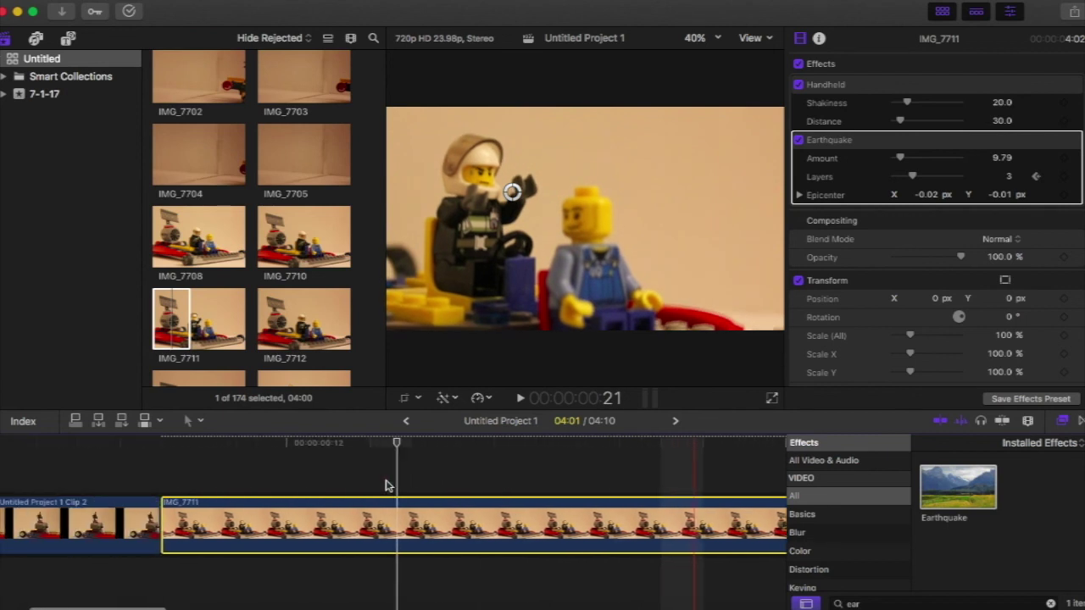
{"action": "left_click", "coordinate": [197, 485]}
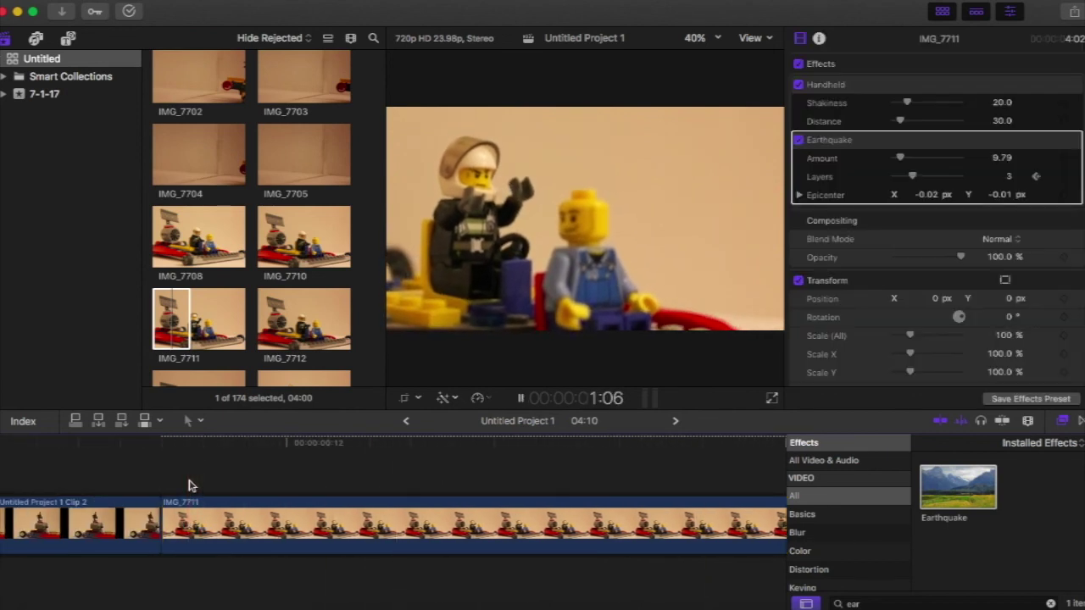
{"action": "key", "text": "super+equal"}
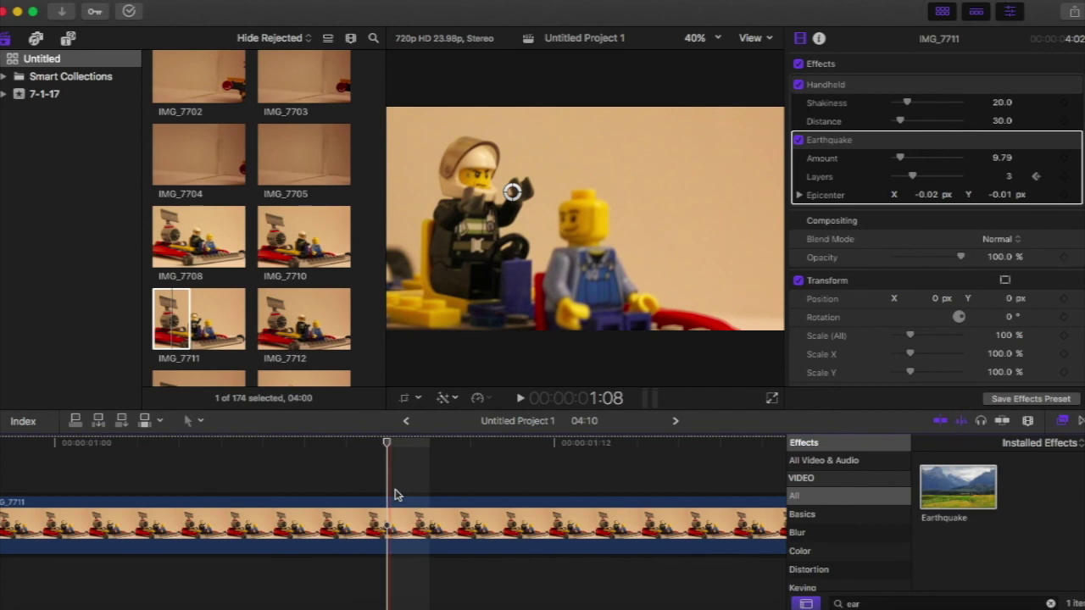
{"action": "scroll", "coordinate": [264, 498], "scroll_direction": "left", "scroll_amount": 5}
{"action": "scroll", "coordinate": [263, 500], "scroll_direction": "left", "scroll_amount": 3}
{"action": "left_click", "coordinate": [258, 517]}
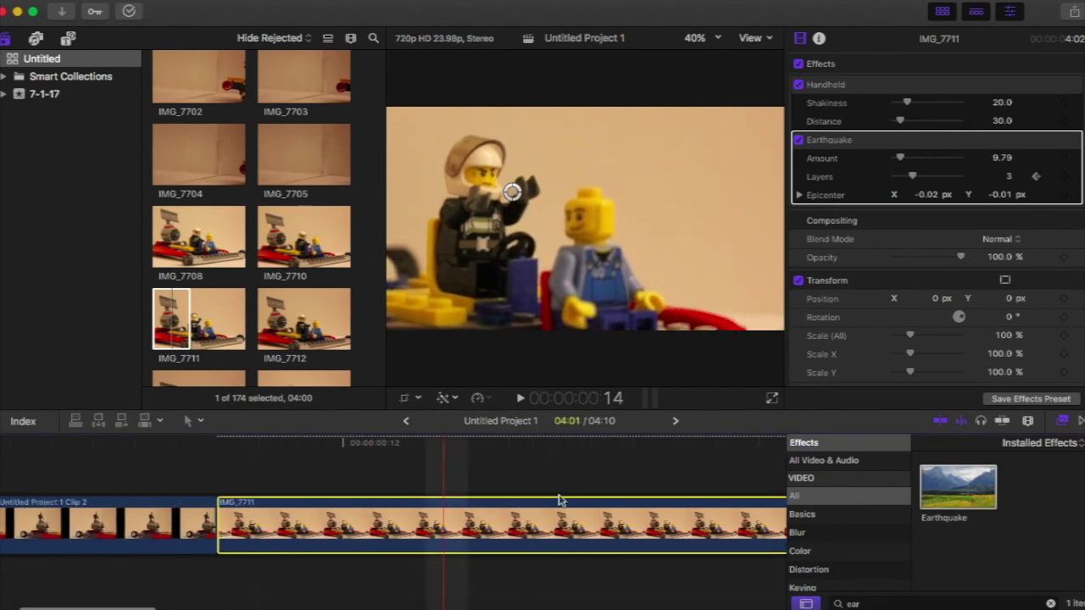
{"action": "scroll", "coordinate": [251, 507], "scroll_direction": "right", "scroll_amount": 5}
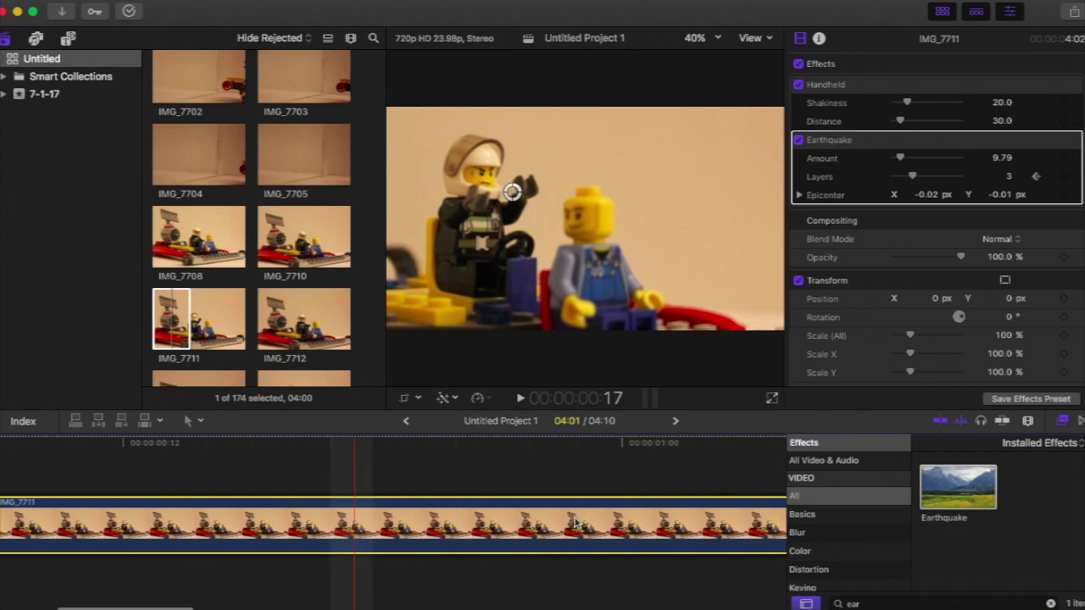
{"action": "scroll", "coordinate": [543, 505], "scroll_direction": "right", "scroll_amount": 5}
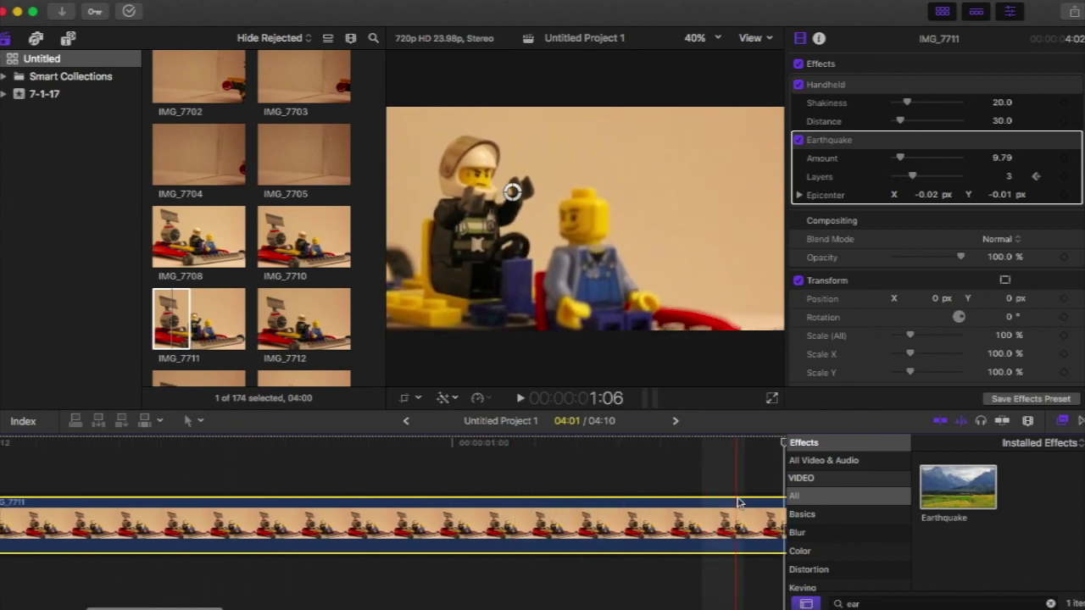
{"action": "scroll", "coordinate": [737, 502], "scroll_direction": "right", "scroll_amount": 2}
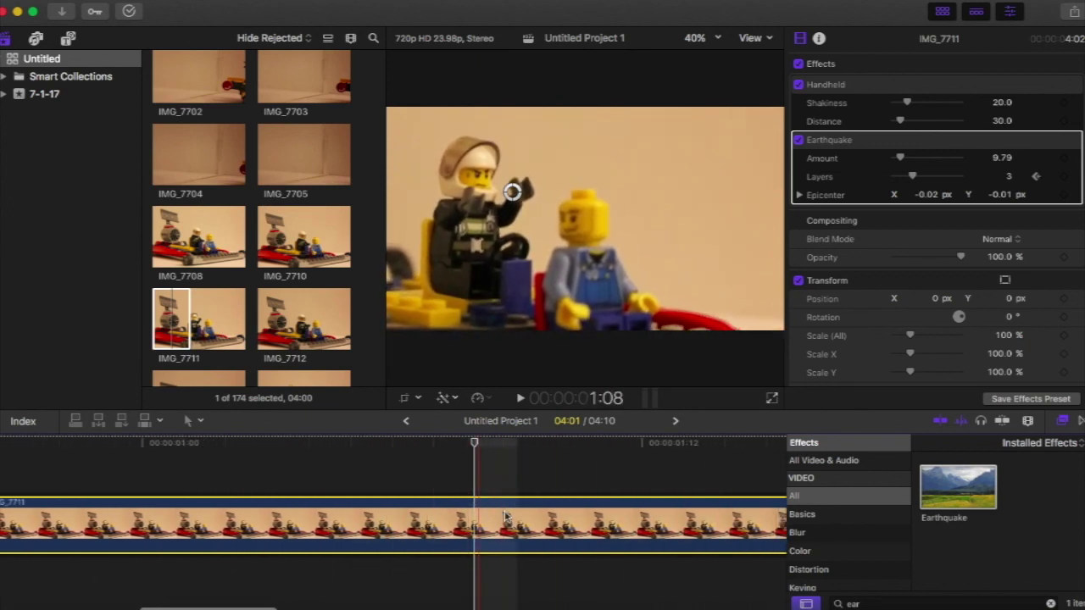
Slide the Clip Appearance zoom left until the compound clip and IMG_7711 both fit in the timeline
{"action": "left_click", "coordinate": [1029, 421]}
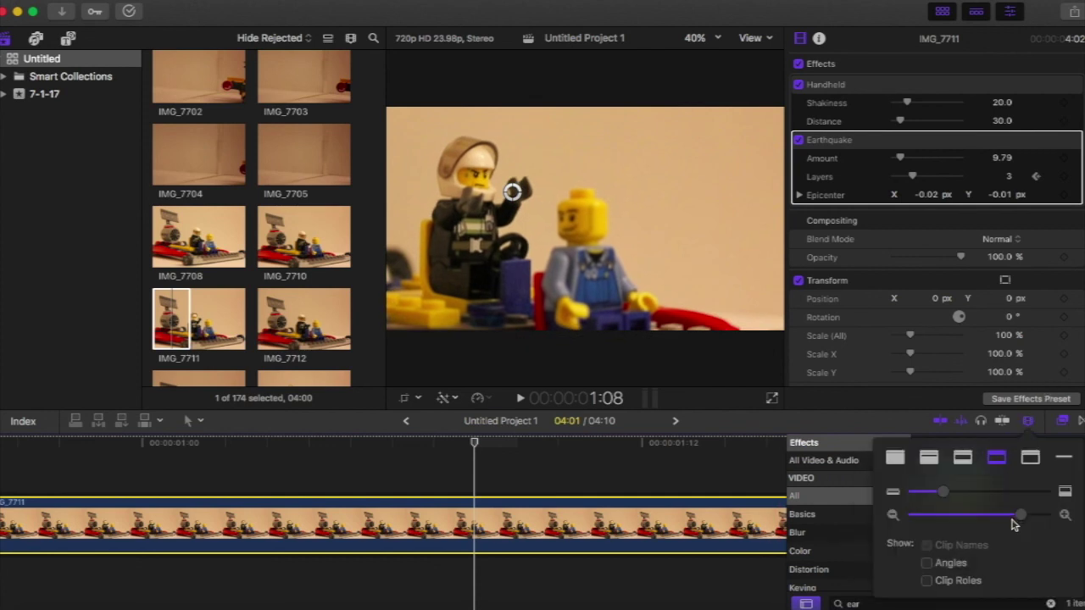
{"action": "left_click_drag", "start_coordinate": [1023, 519], "coordinate": [981, 519]}
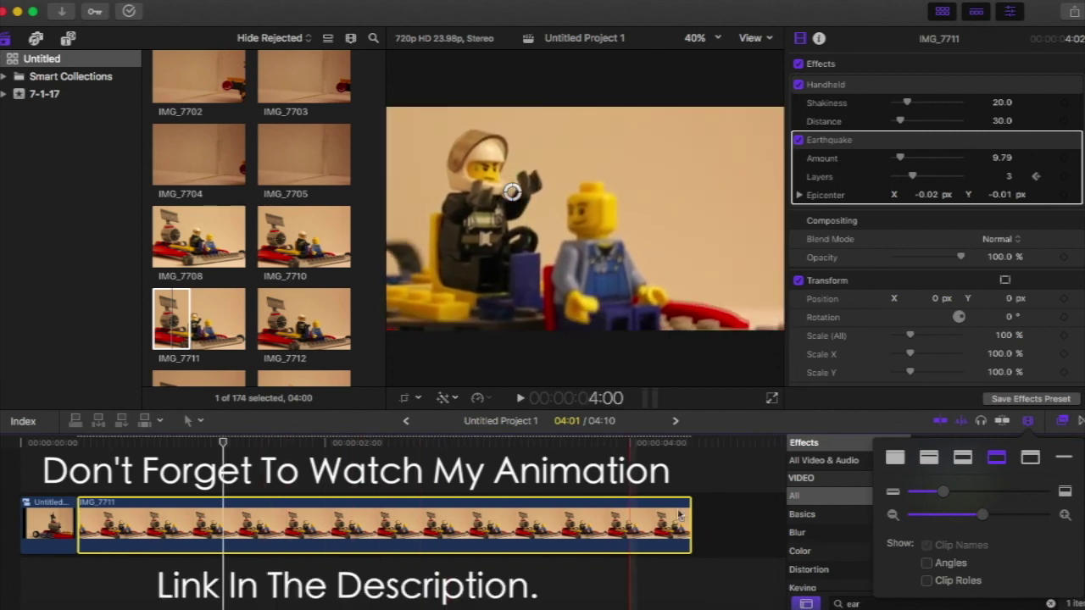